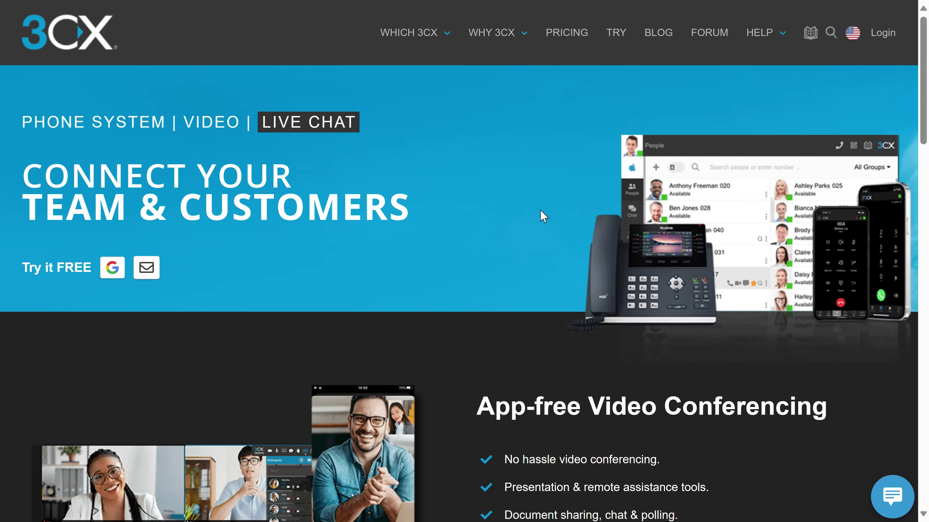
# Go to the Pricing page, scroll to the plan cards, and start the free plan sign-up
pyautogui.click(569, 42)
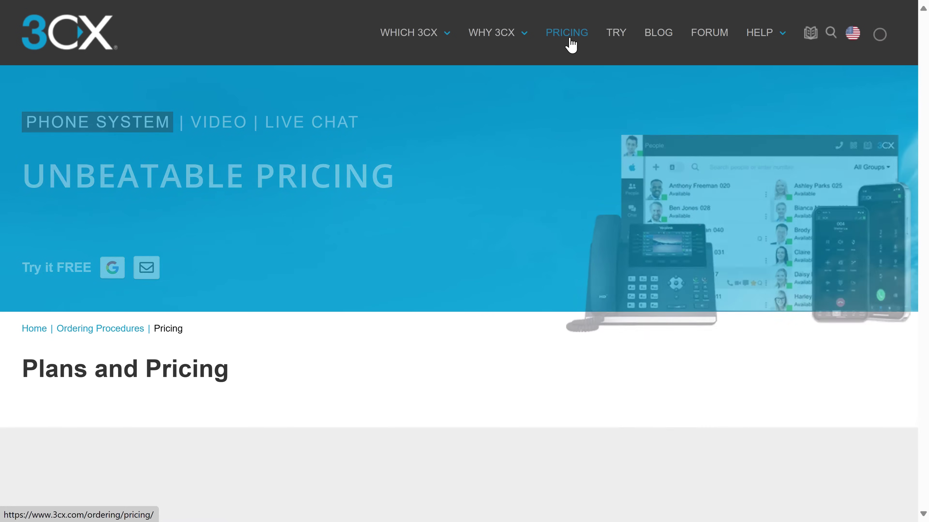
pyautogui.scroll(-5, 552, 95)
pyautogui.scroll(-2, 551, 92)
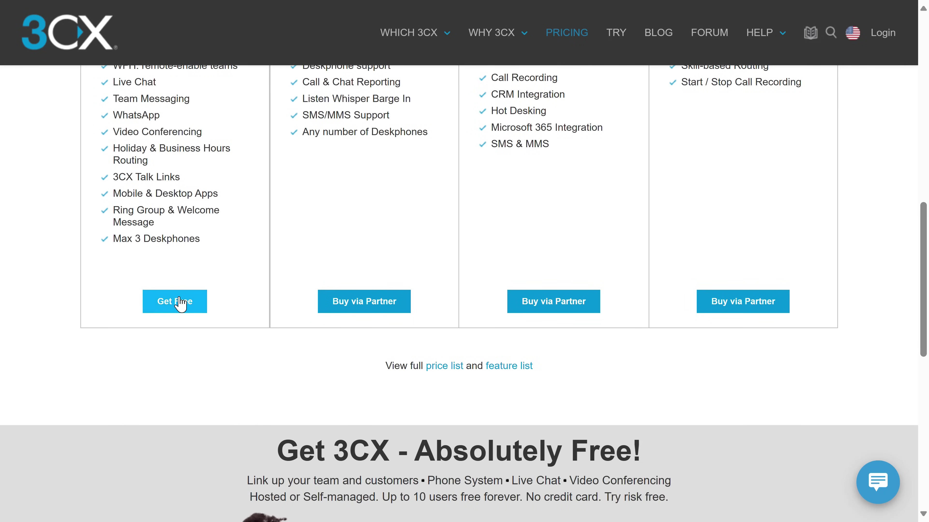
pyautogui.click(181, 303)
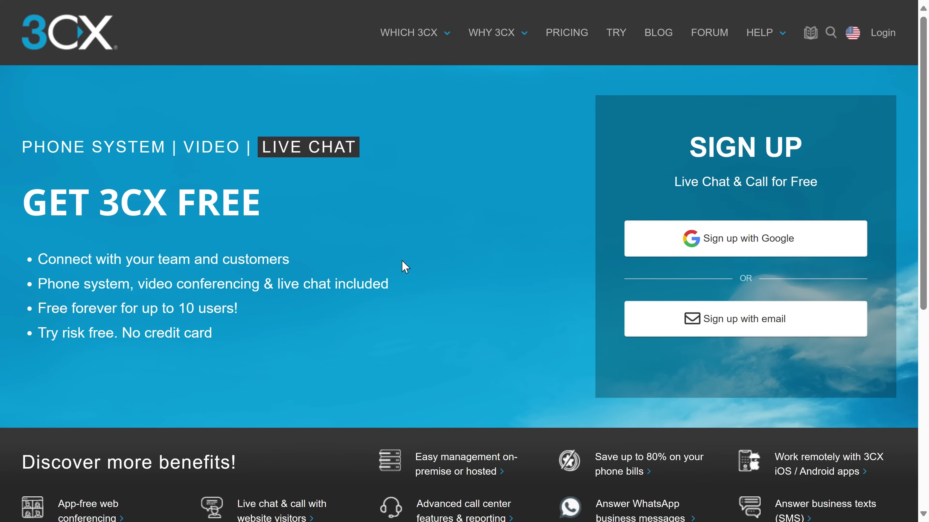
# Sign up by e-mail, entering the account name and e-mail address
pyautogui.click(718, 328)
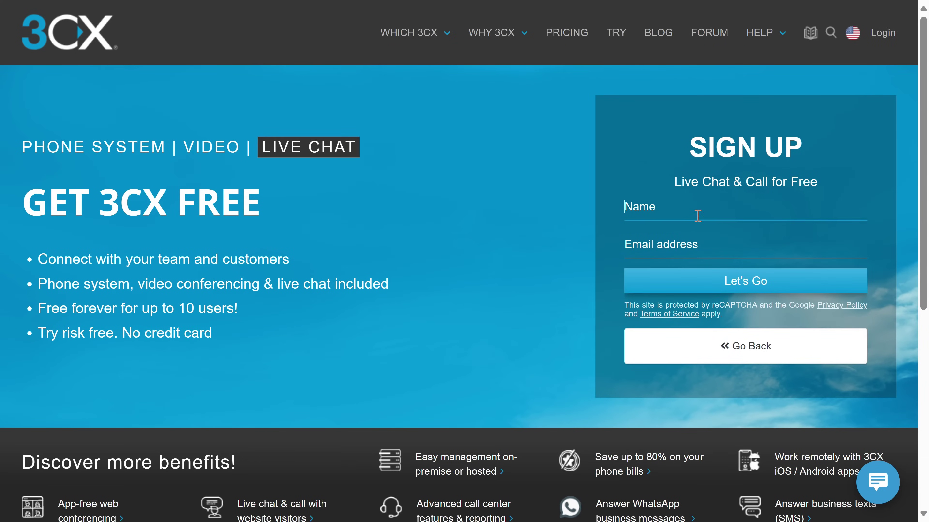
pyautogui.write('Robtech')
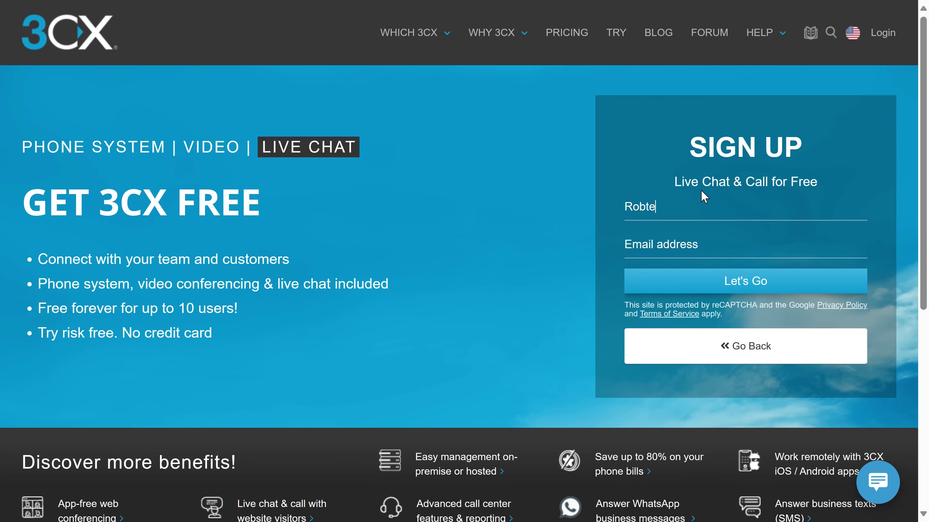
pyautogui.press('Tab')
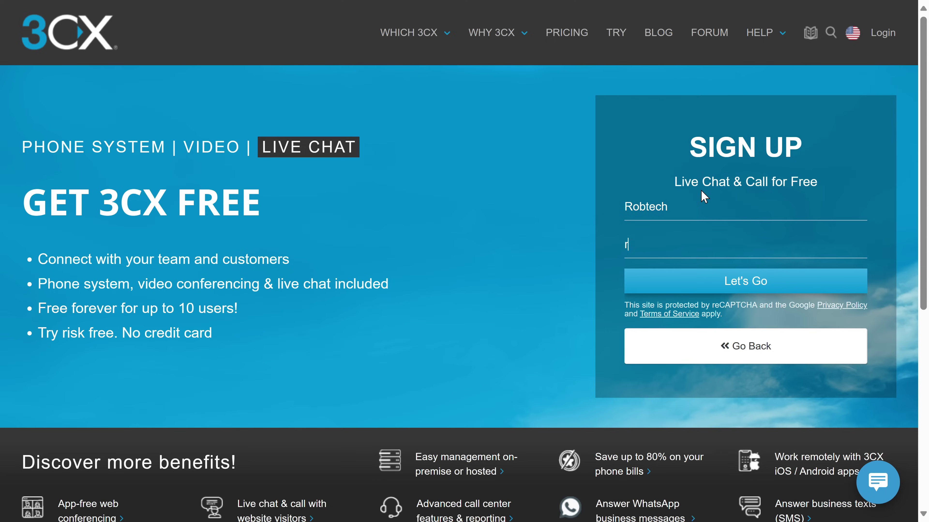
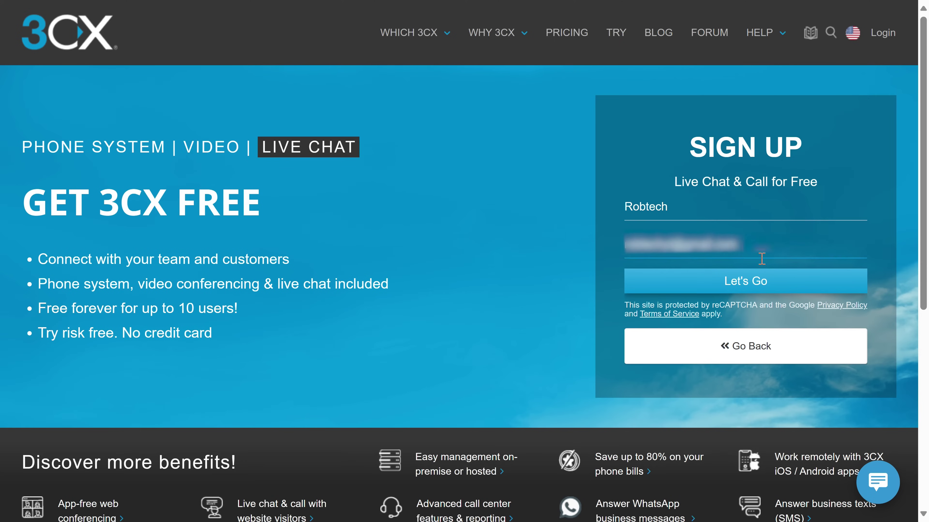
pyautogui.click(775, 284)
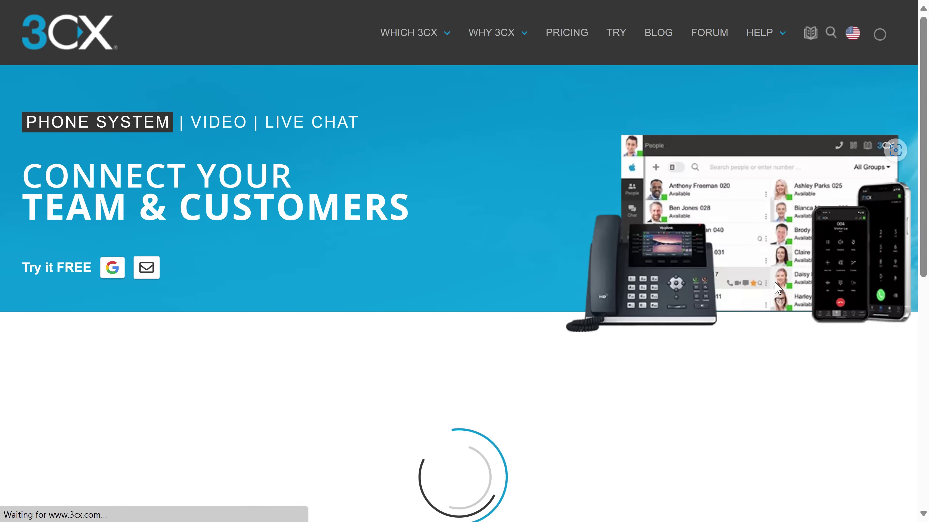
# Submit the verification code received by e-mail
pyautogui.scroll(-4, 778, 287)
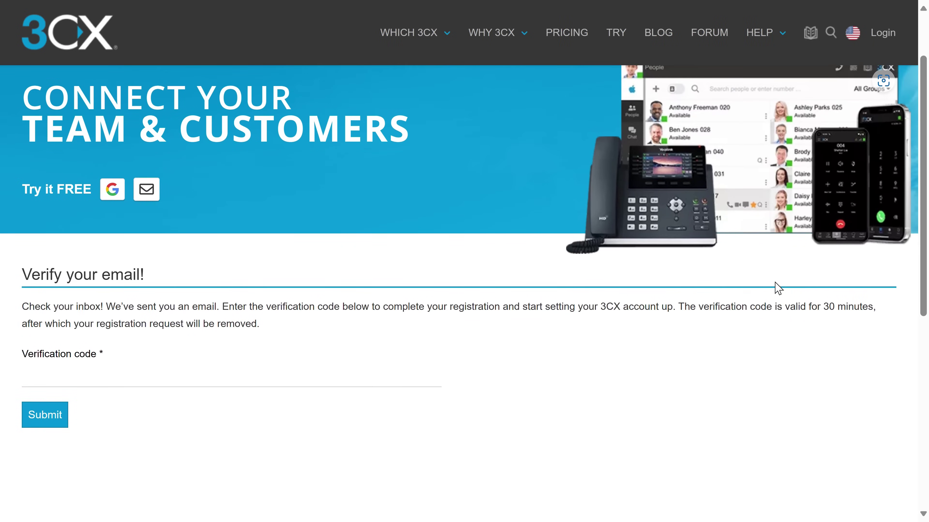
pyautogui.scroll(2, 778, 288)
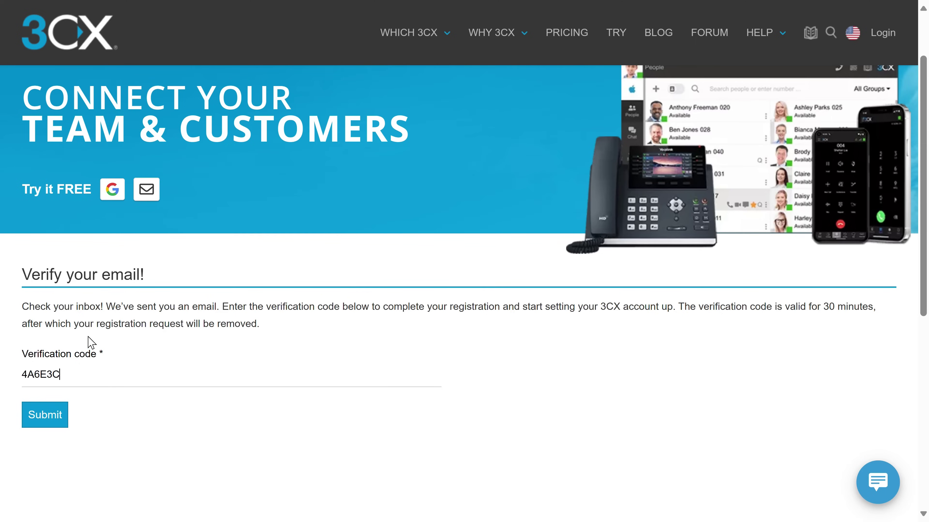
pyautogui.click(56, 415)
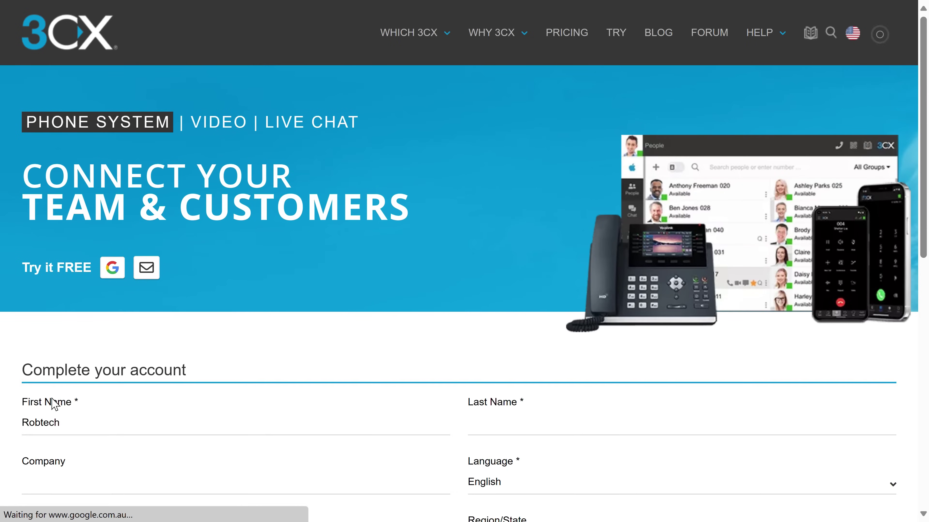
# Split the name into separate first and last name fields
pyautogui.scroll(-4, 54, 404)
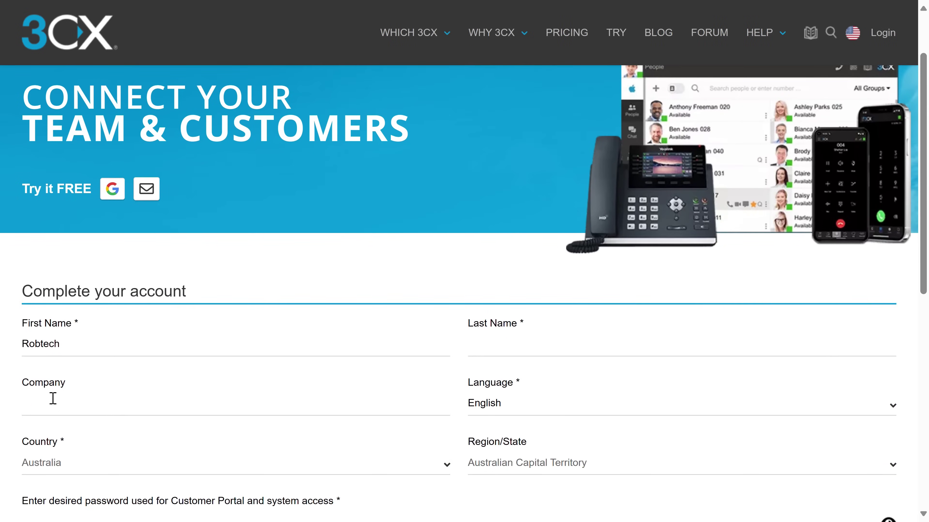
pyautogui.scroll(-2, 54, 401)
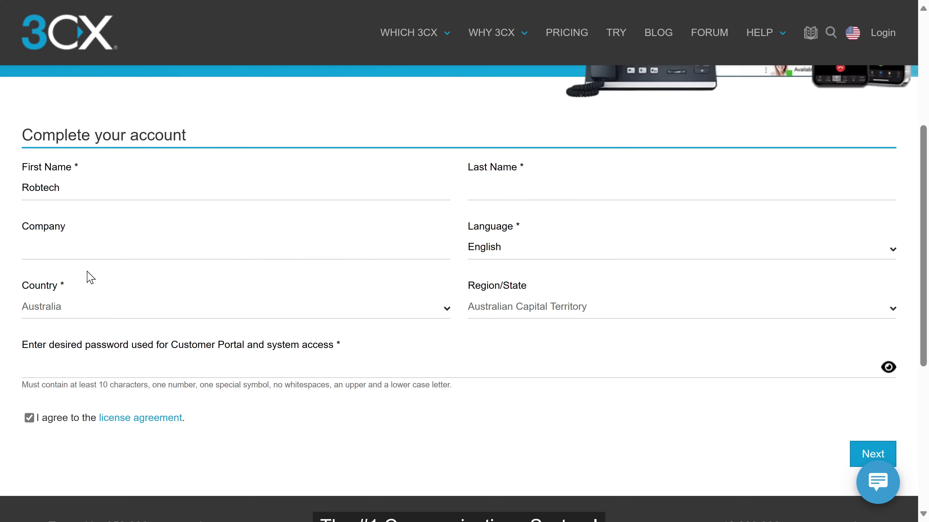
pyautogui.click(458, 188)
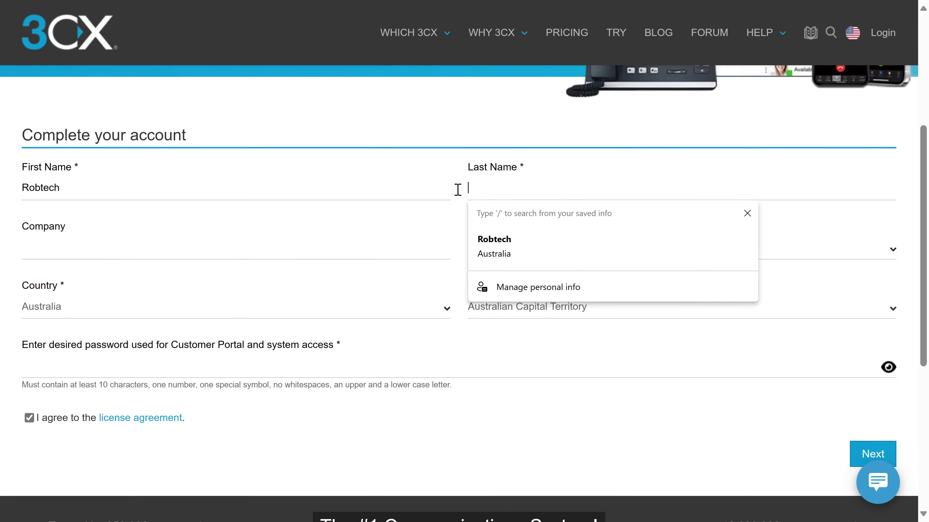
pyautogui.write('tech')
pyautogui.click(65, 187)
pyautogui.press('BackSpace')
pyautogui.press('BackSpace')
pyautogui.press('BackSpace')
pyautogui.press('BackSpace')
# Set the region to Queensland, enter a valid password, and submit the account details
pyautogui.click(217, 307)
pyautogui.click(526, 307)
pyautogui.click(525, 411)
pyautogui.click(177, 357)
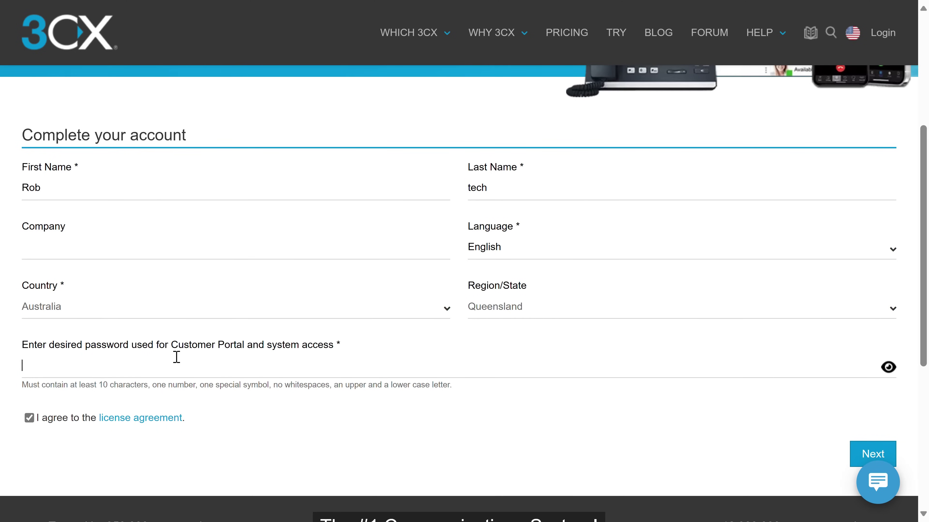
pyautogui.scroll(-4, 870, 296)
pyautogui.click(877, 298)
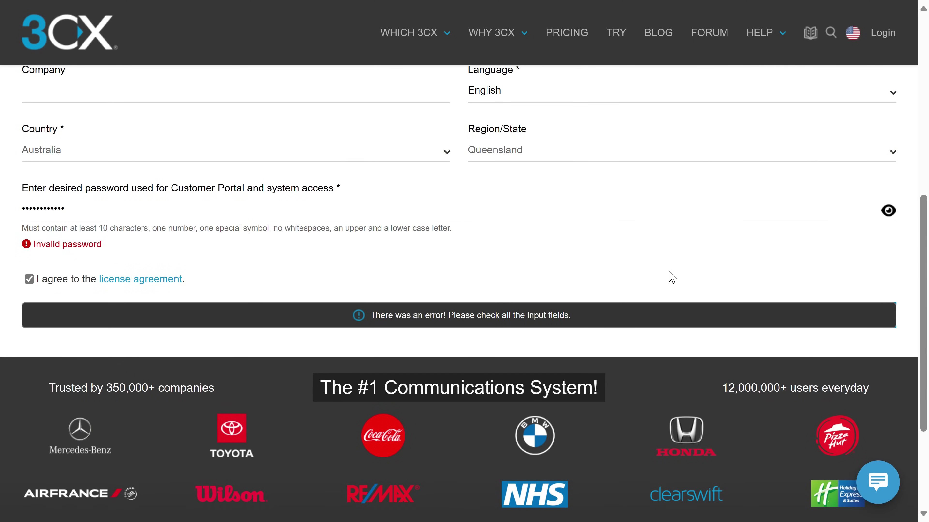
pyautogui.click(288, 212)
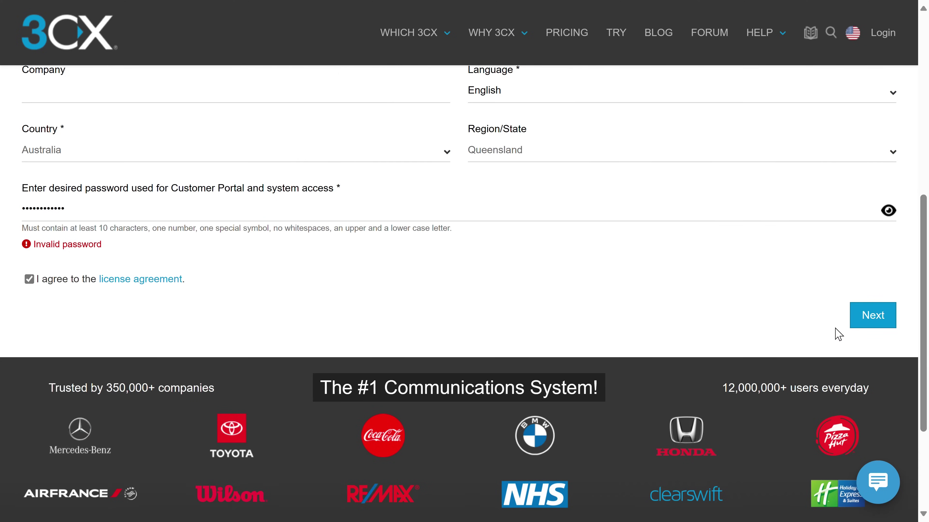
pyautogui.click(872, 317)
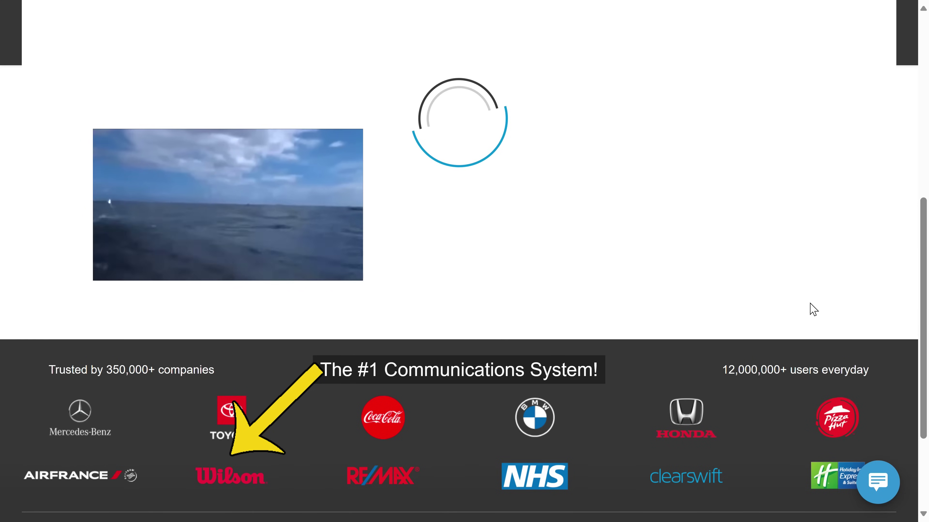
pyautogui.press('F11')
pyautogui.scroll(-5, 623, 155)
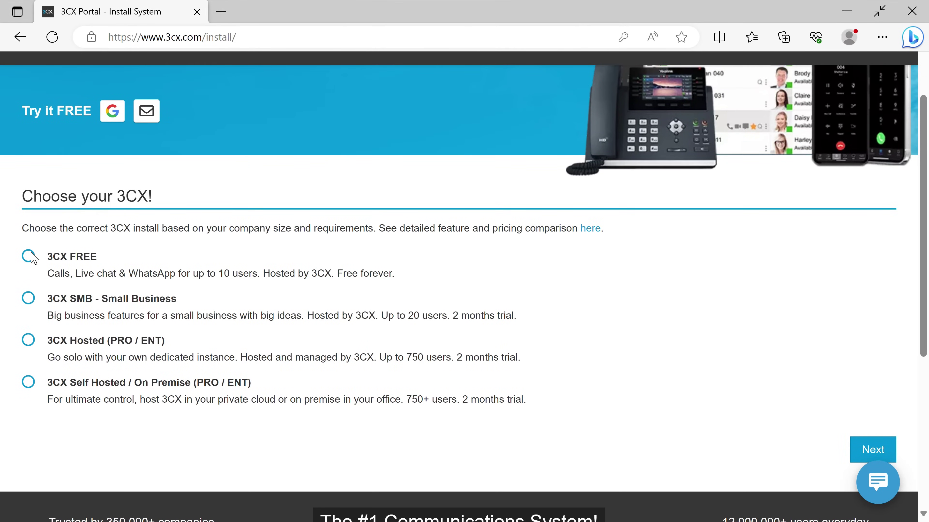
# Choose the 3CX FREE plan and create the new phone system
pyautogui.click(26, 258)
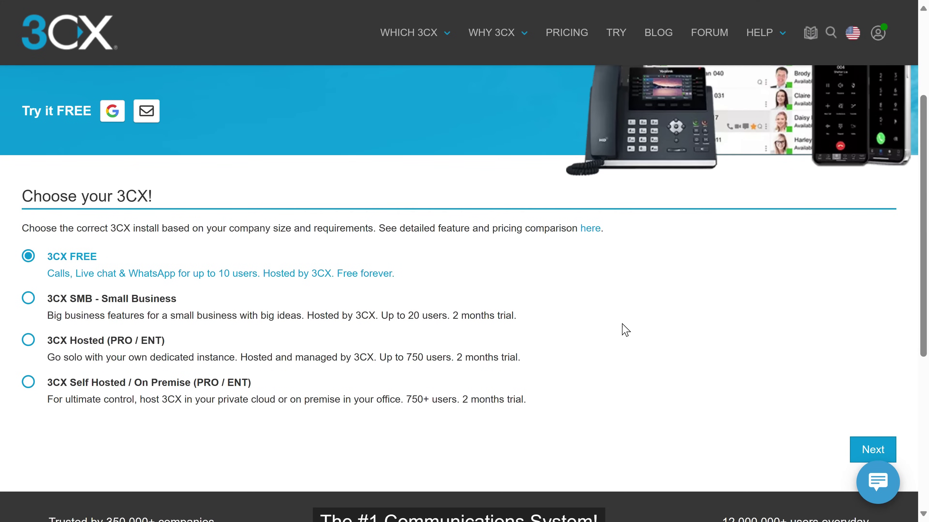
pyautogui.click(865, 447)
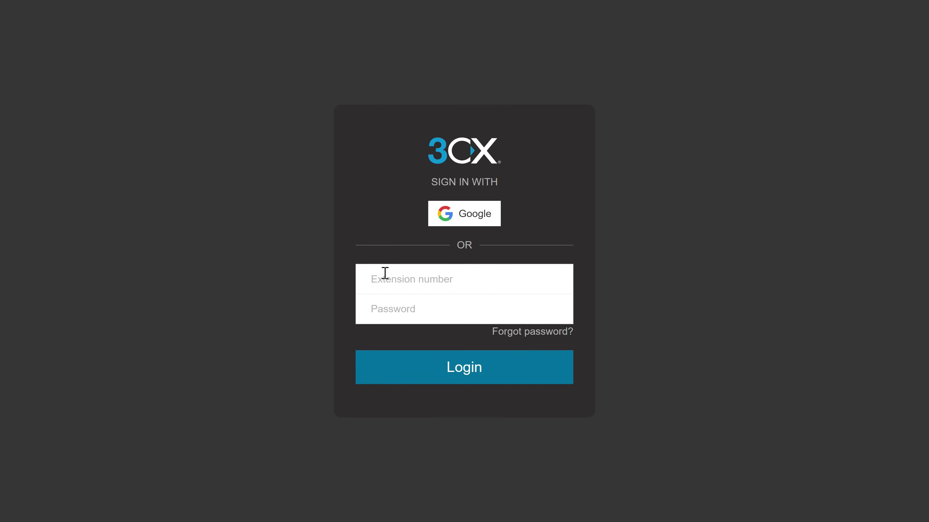
# Sign in with the owner's extension number and password, declining to save the password
pyautogui.click(385, 273)
pyautogui.write('43110')
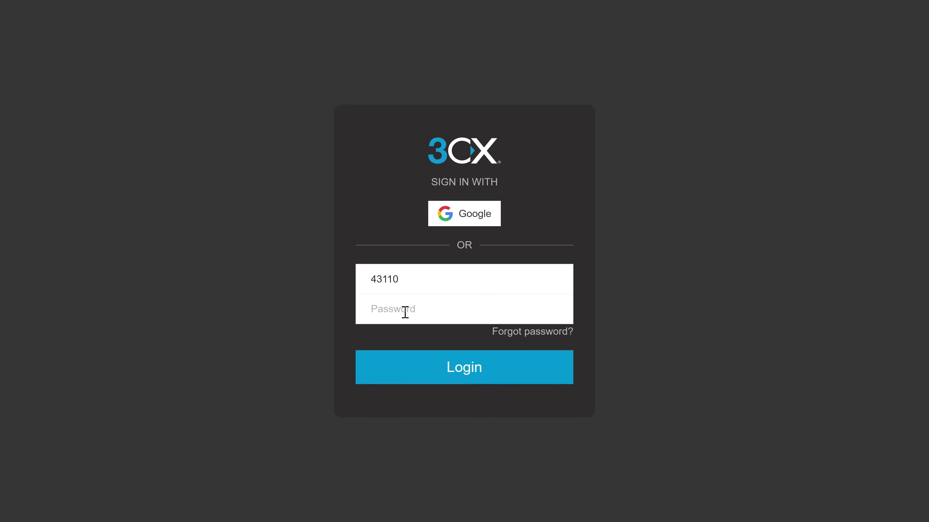
pyautogui.click(406, 312)
pyautogui.write('•••')
pyautogui.press('Return')
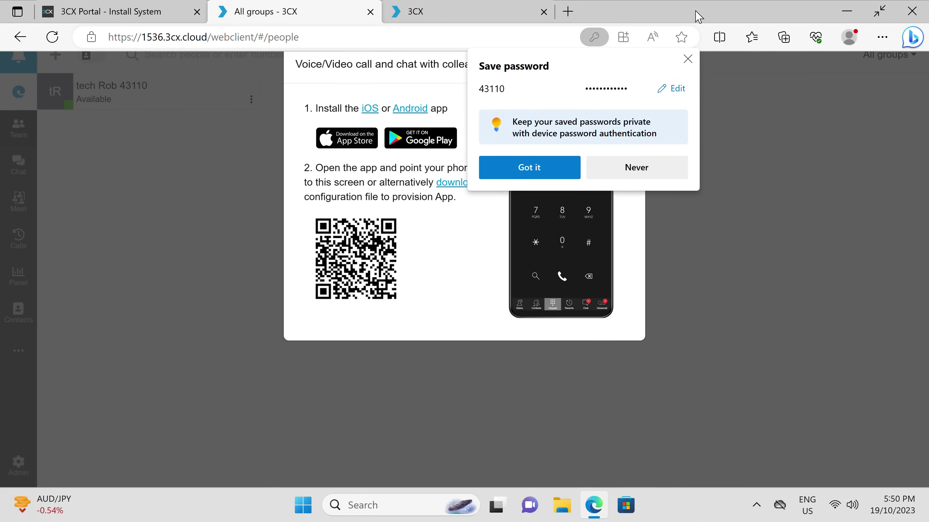
pyautogui.click(688, 59)
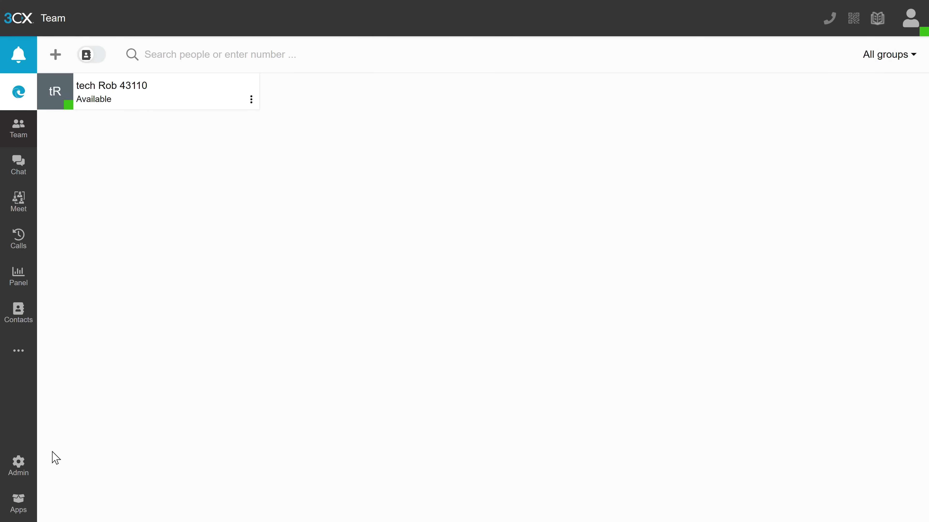
# In the Admin Console Users list, add and save a new user with first name and e-mail
pyautogui.click(20, 468)
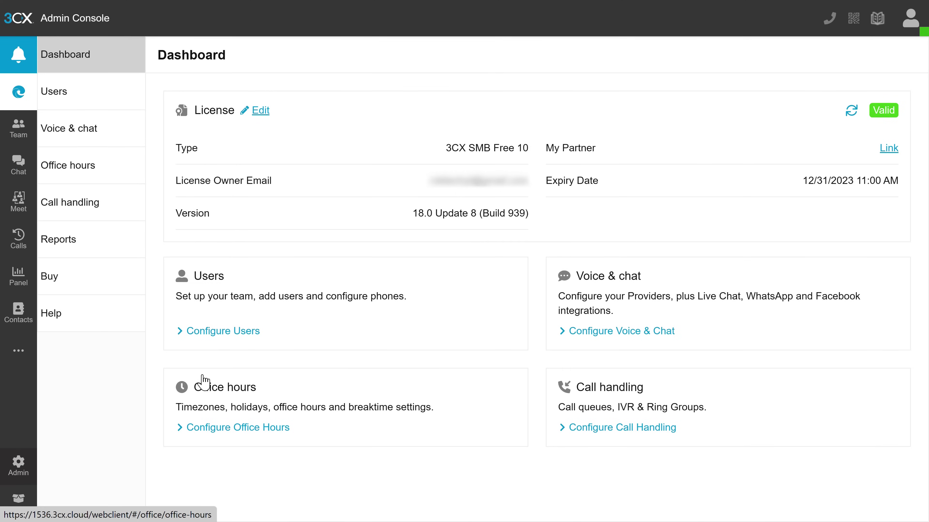
pyautogui.click(240, 340)
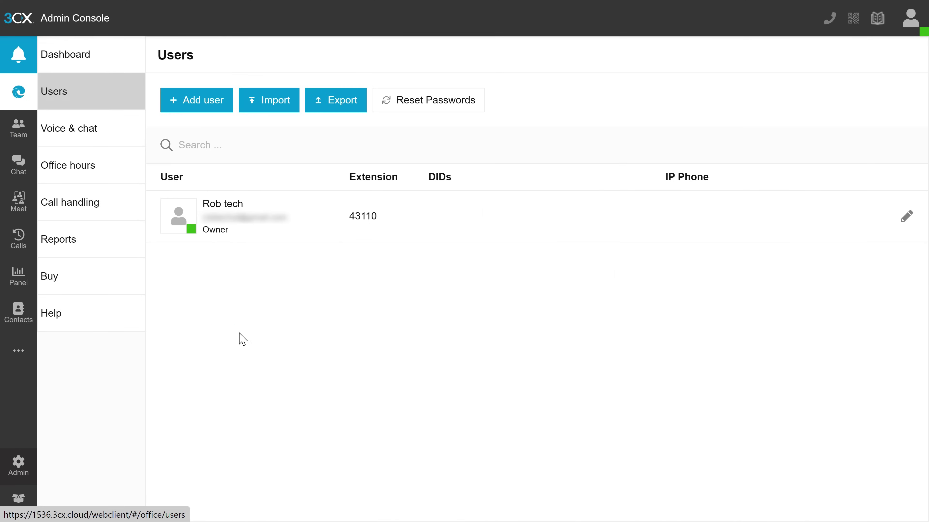
pyautogui.click(205, 107)
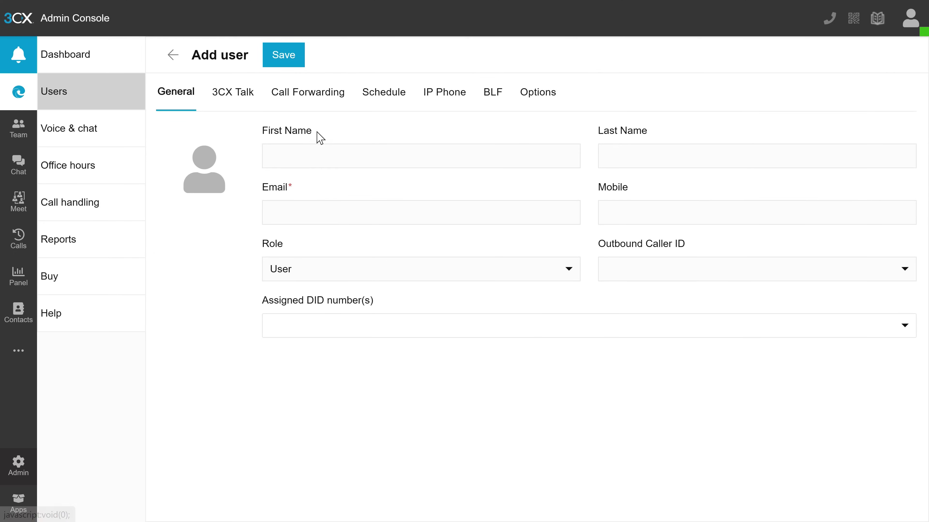
pyautogui.click(322, 152)
pyautogui.write('Hugh')
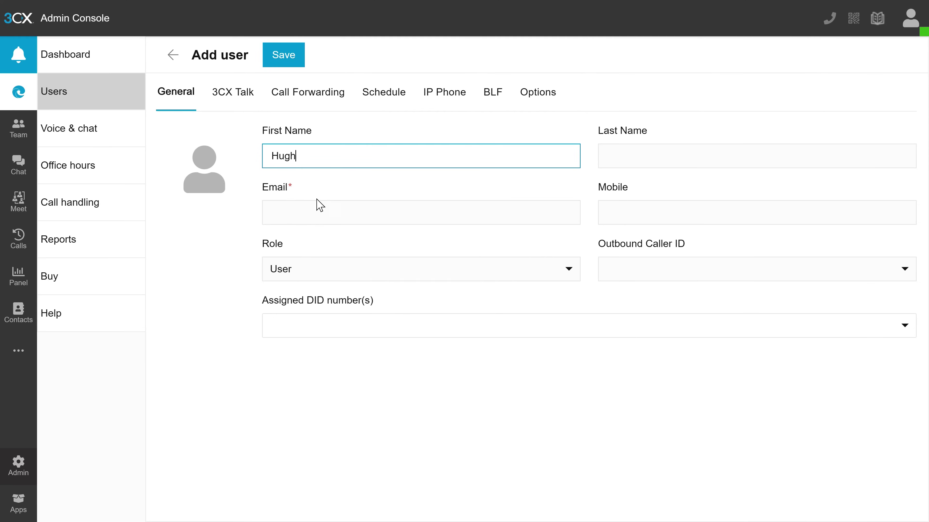
pyautogui.click(320, 205)
pyautogui.write('hugh@example.com')
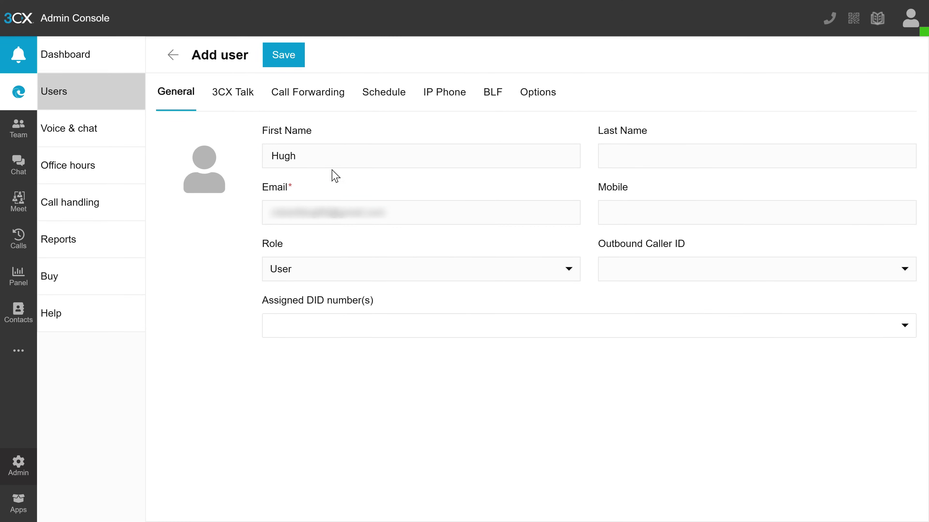
pyautogui.click(287, 55)
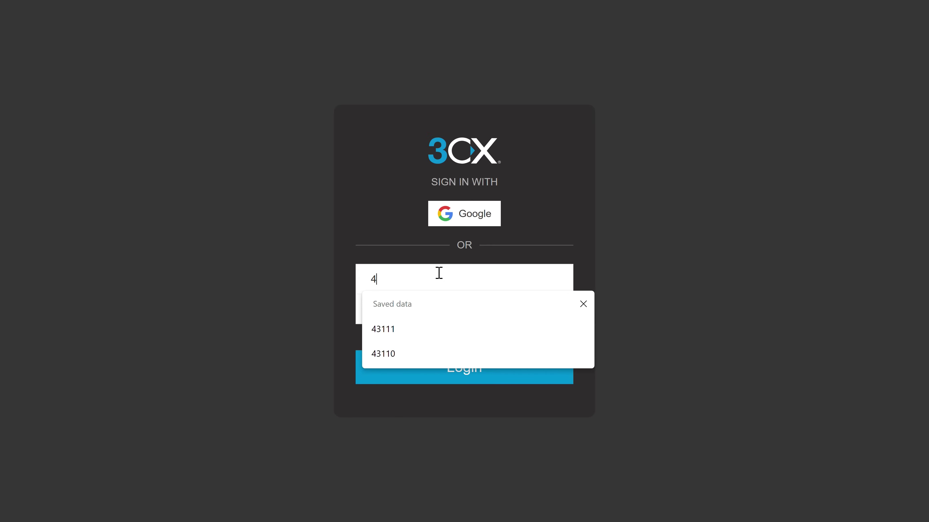
# Sign in as the new user with extension 43111 and its password
pyautogui.write('3111')
pyautogui.press('Tab')
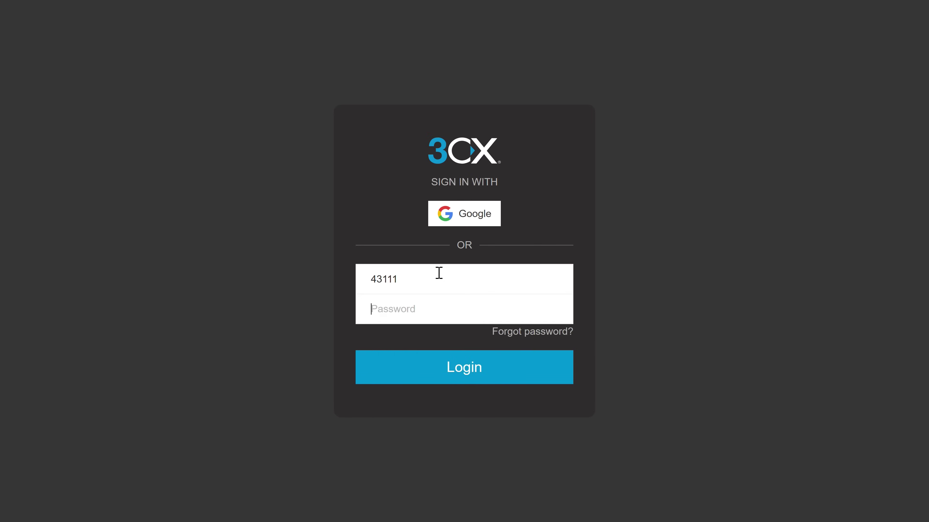
pyautogui.write('***')
pyautogui.press('Return')
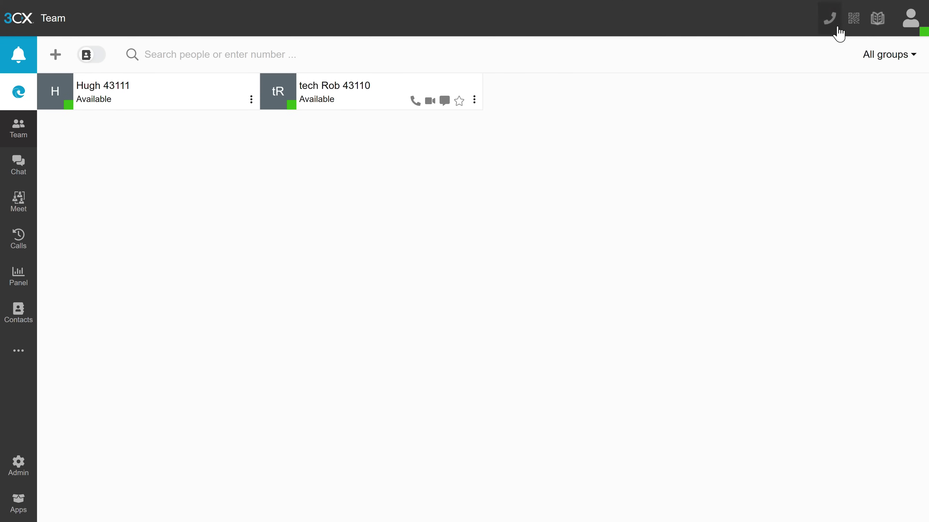
# View the 3CX app QR code, then open the Admin Console dashboard
pyautogui.click(854, 20)
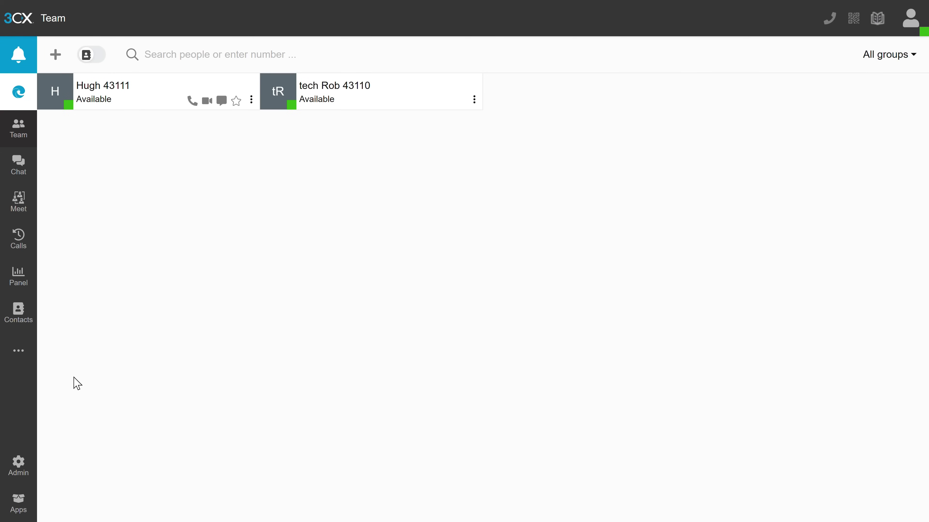
pyautogui.click(25, 462)
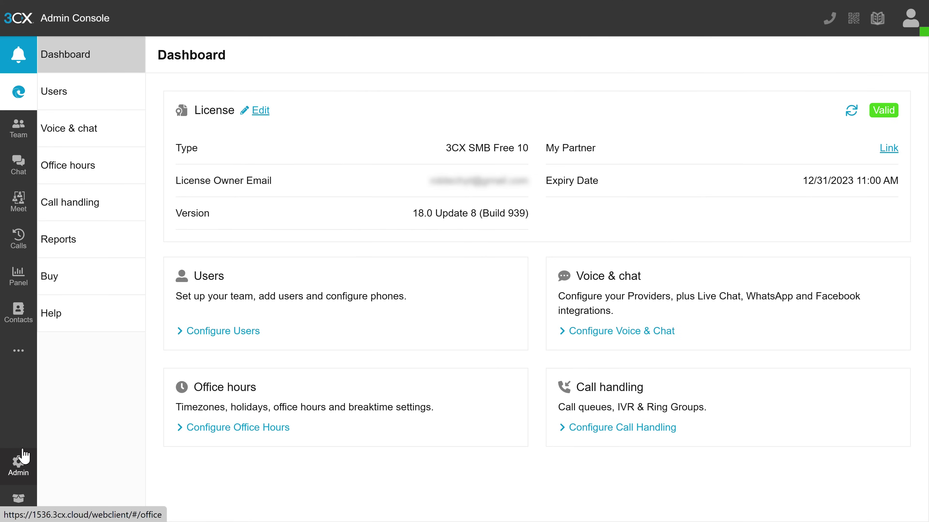
# Start a new SIP trunk in Voice & chat with country AU and provider Aatrox Comm
pyautogui.click(88, 136)
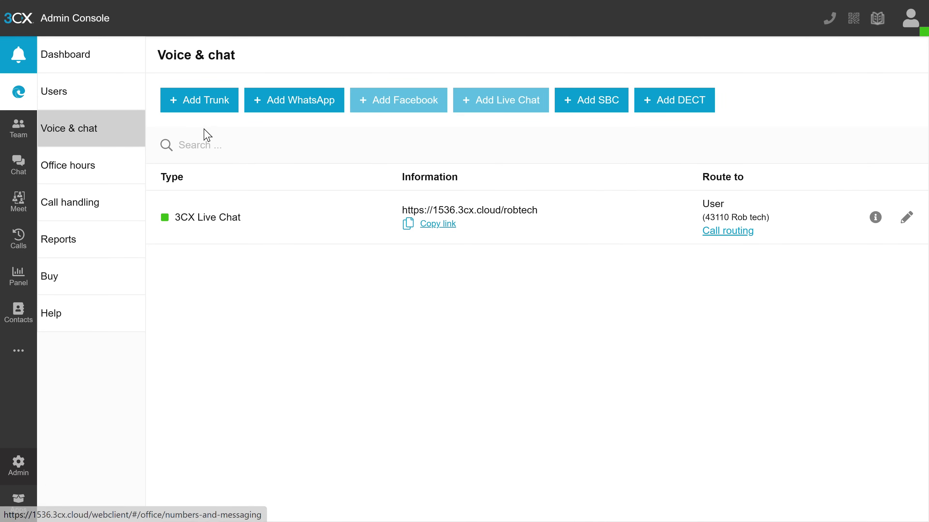
pyautogui.click(217, 105)
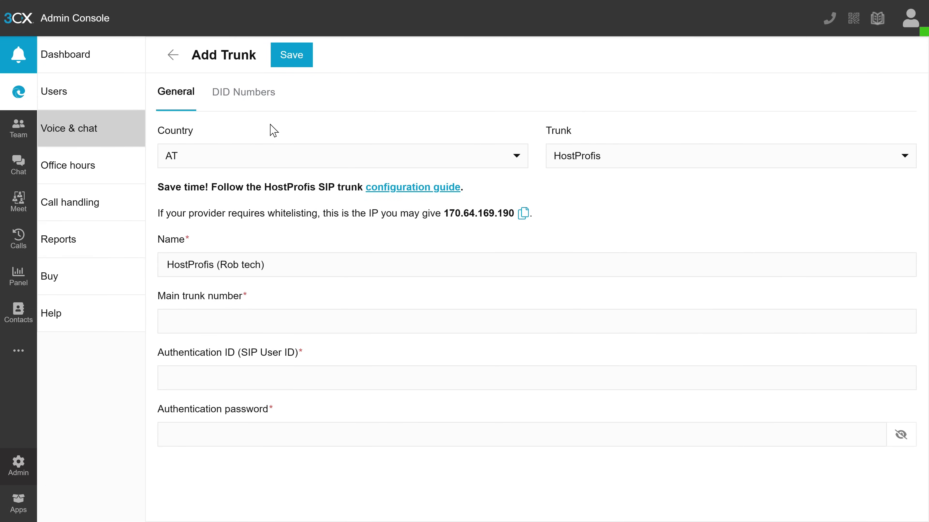
pyautogui.click(248, 161)
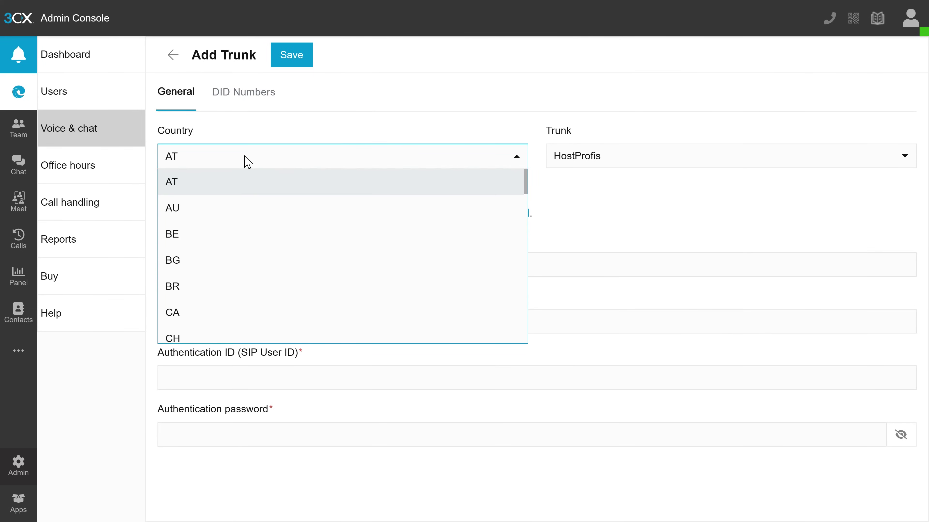
pyautogui.click(227, 207)
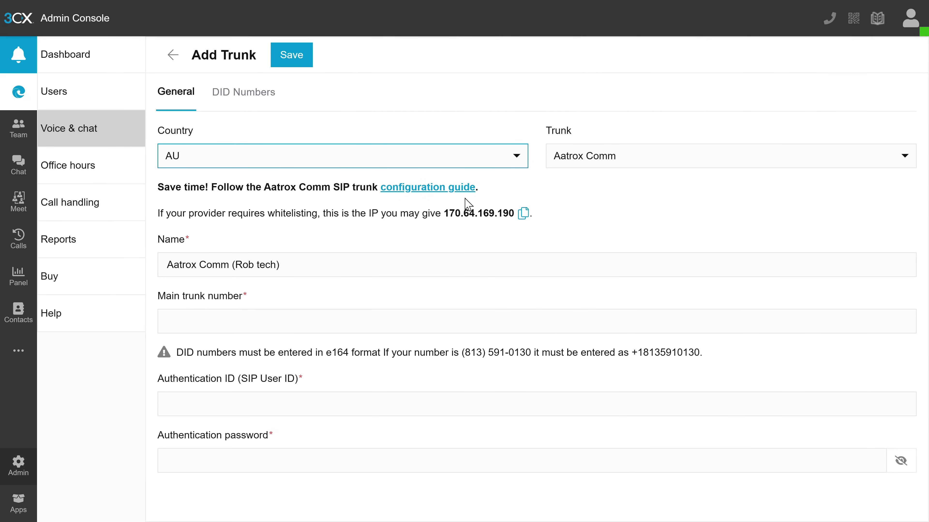
pyautogui.click(660, 161)
pyautogui.scroll(-1, 658, 215)
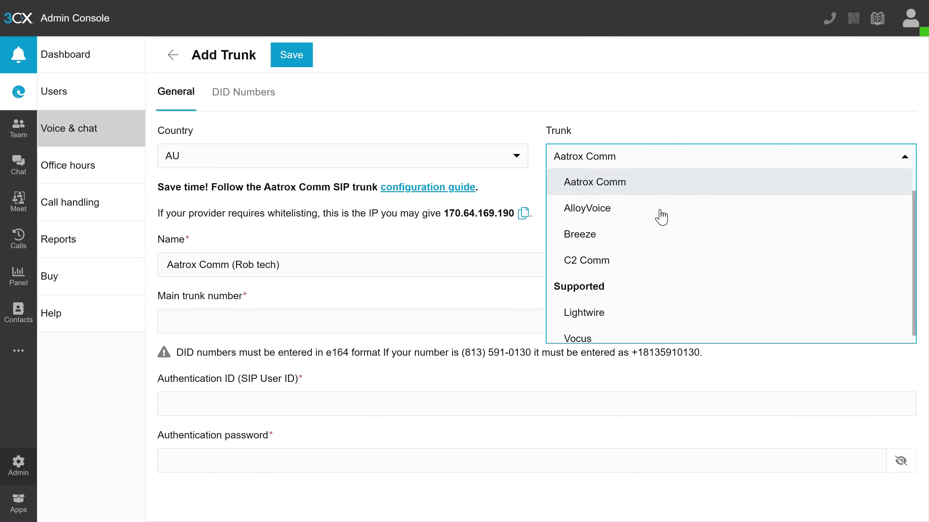
pyautogui.scroll(-1, 661, 218)
pyautogui.scroll(1, 661, 217)
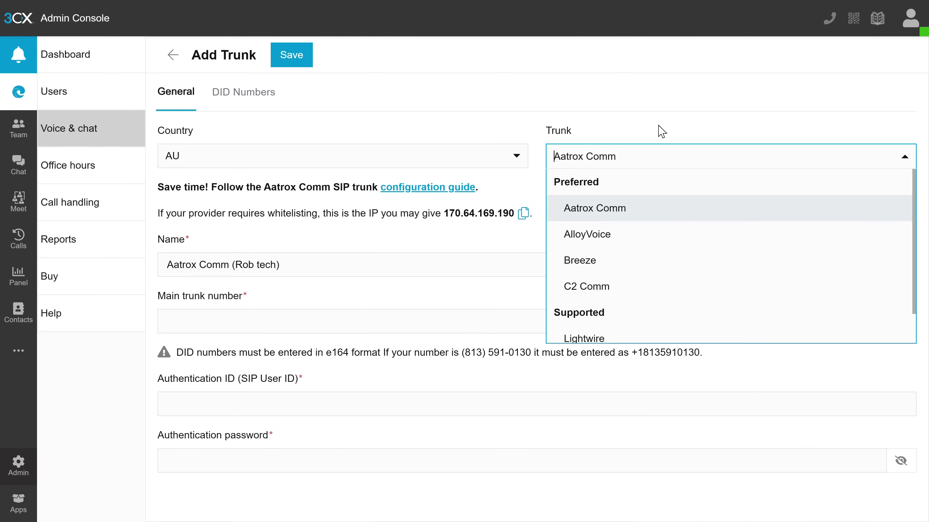
pyautogui.scroll(-1, 644, 199)
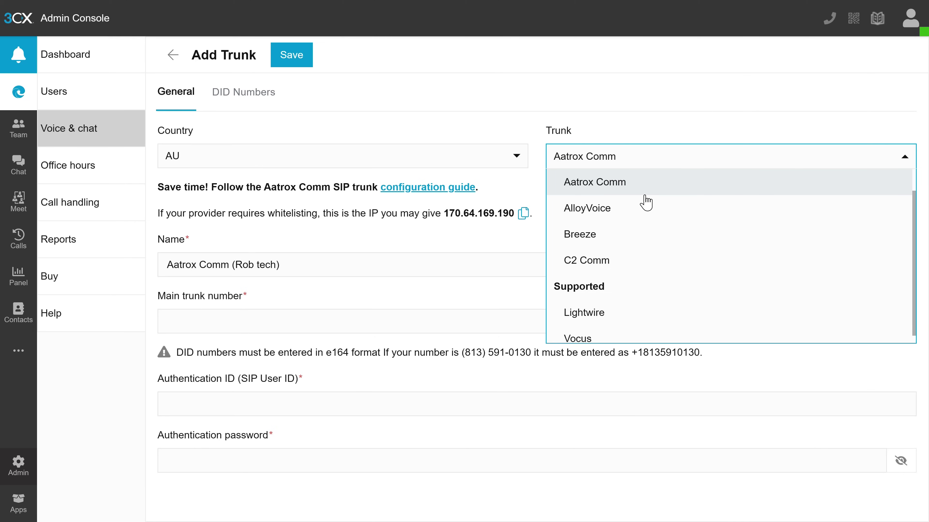
pyautogui.scroll(1, 694, 209)
pyautogui.scroll(-1, 719, 211)
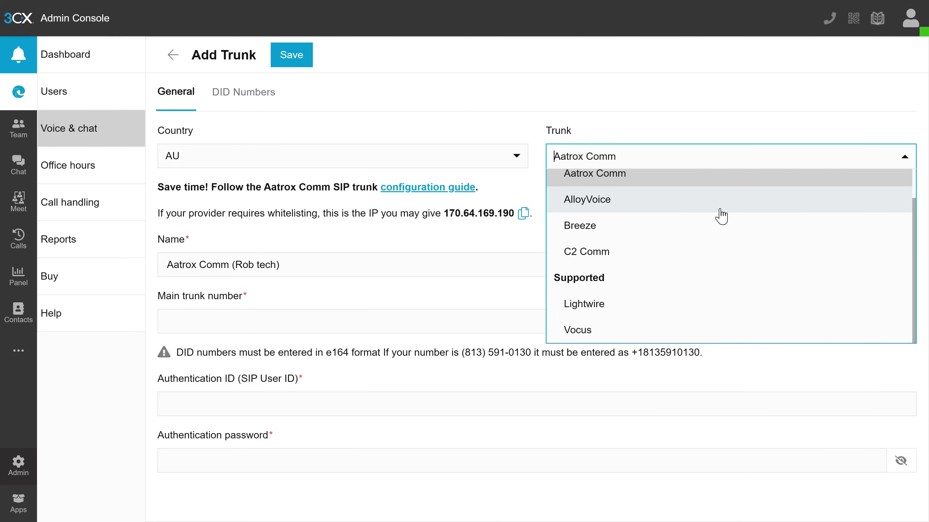
# Enter the main trunk number, authentication ID and password, and save the trunk
pyautogui.click(373, 327)
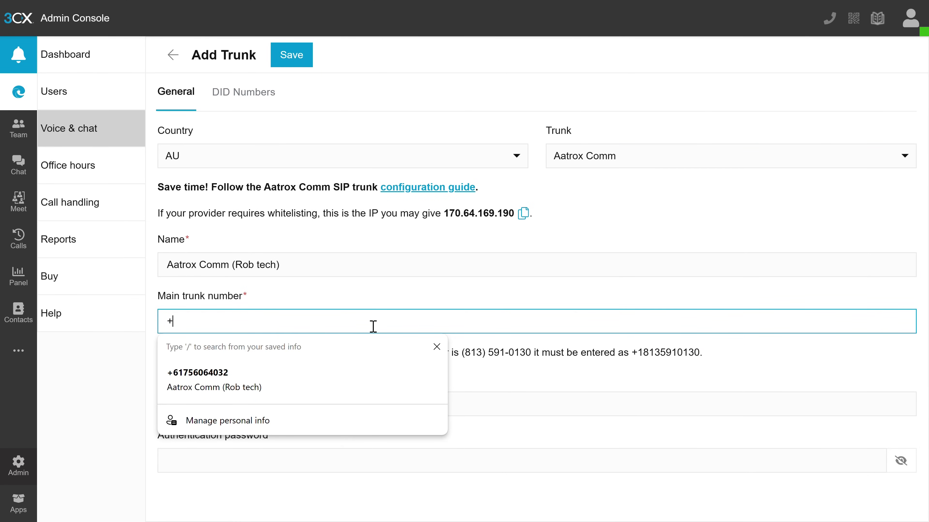
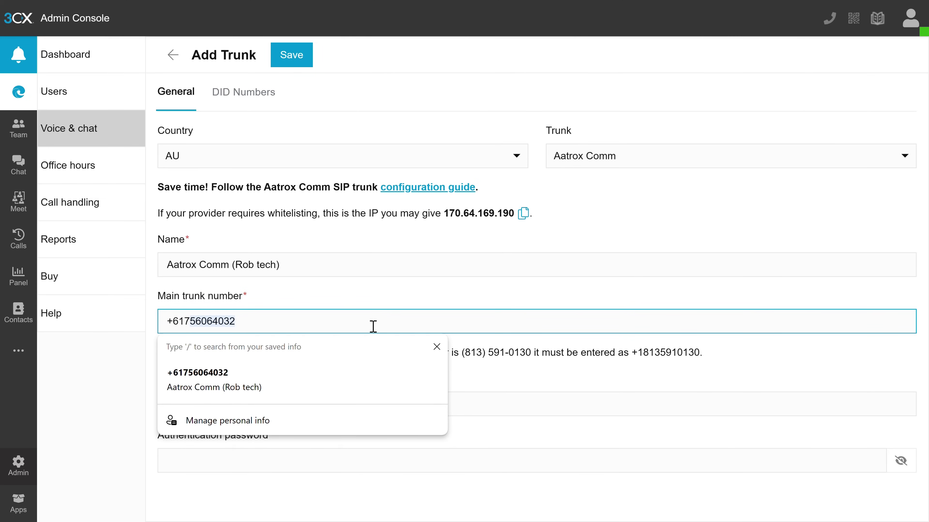
pyautogui.press('Tab')
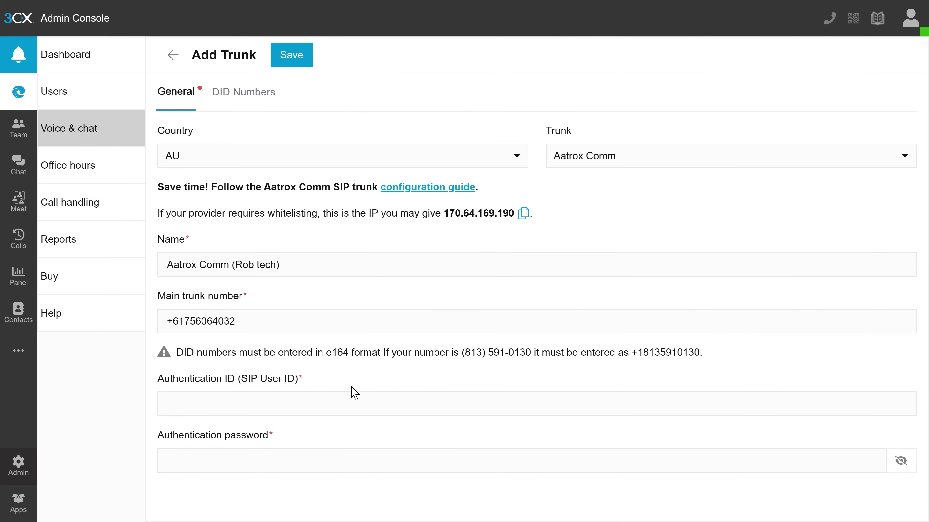
pyautogui.click(346, 397)
pyautogui.write('58831')
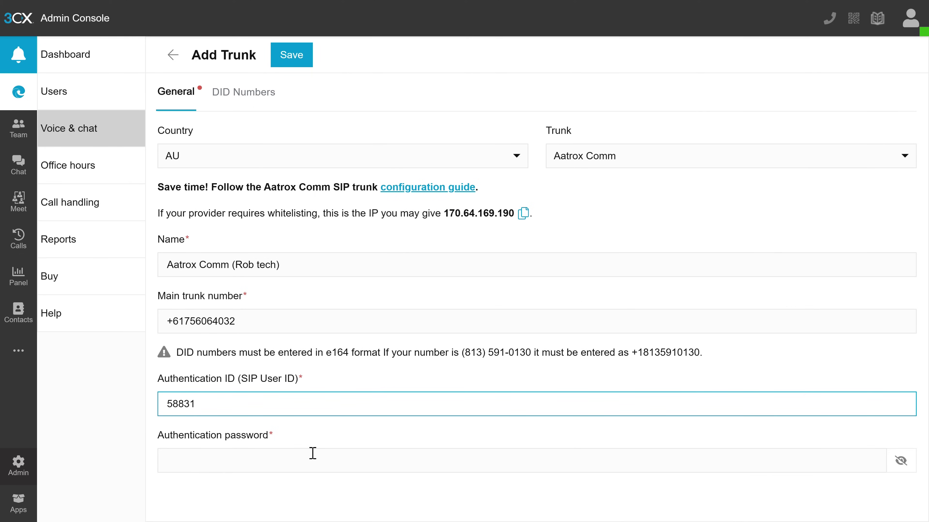
pyautogui.click(313, 453)
pyautogui.write('••••')
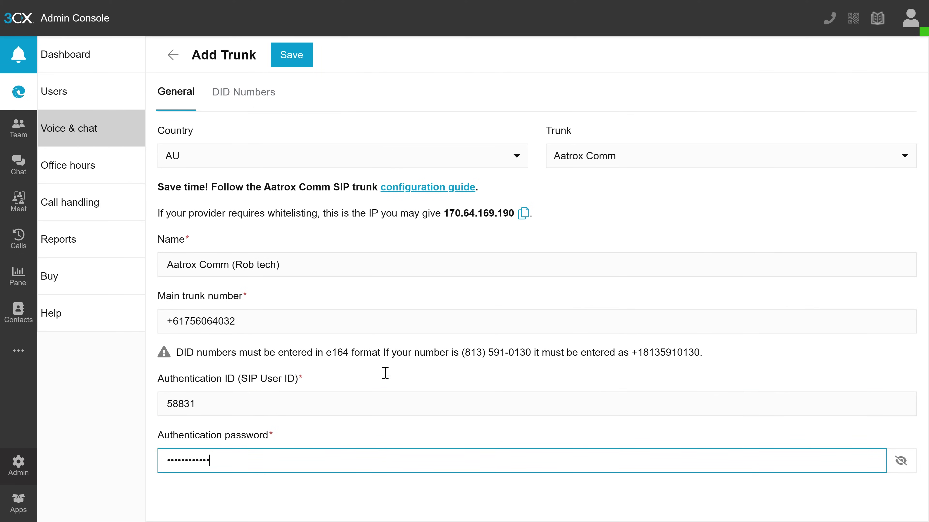
pyautogui.click(301, 60)
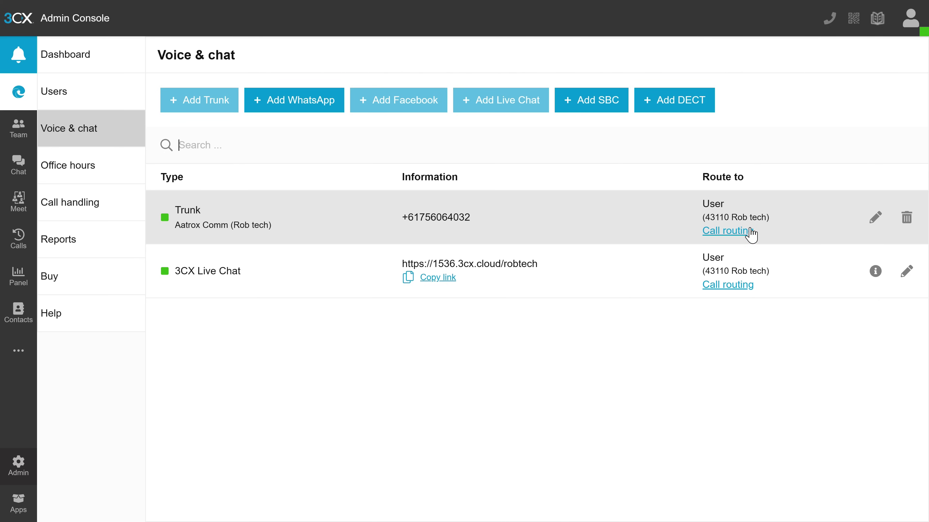
# Route calls during open office hours to user 43111
pyautogui.click(726, 233)
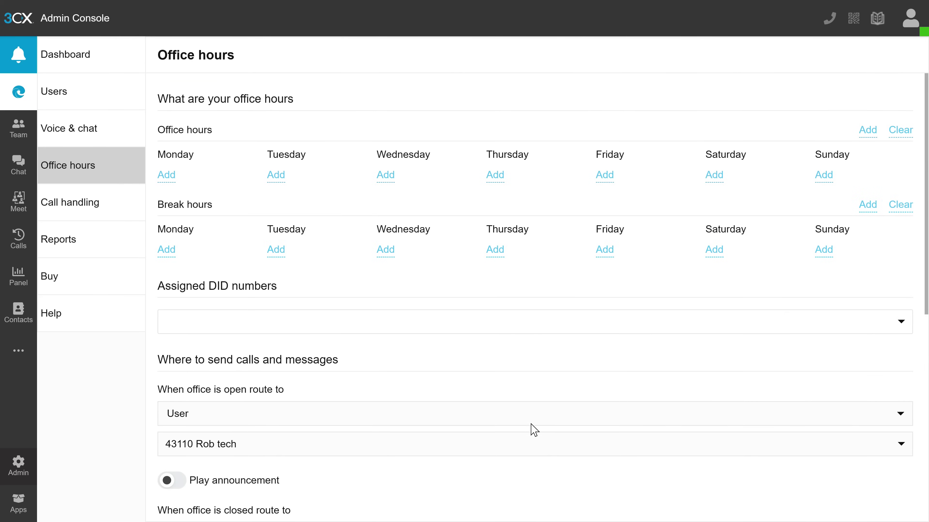
pyautogui.click(528, 449)
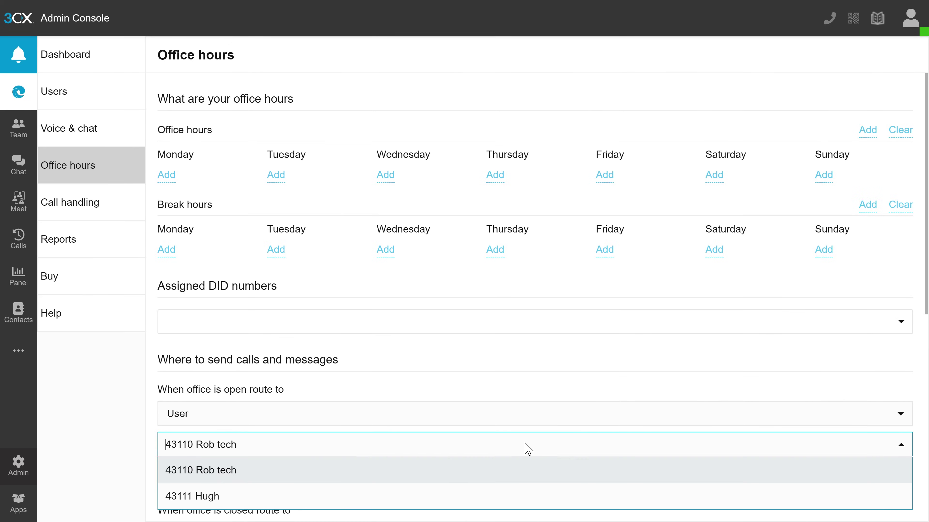
pyautogui.click(467, 496)
pyautogui.click(479, 486)
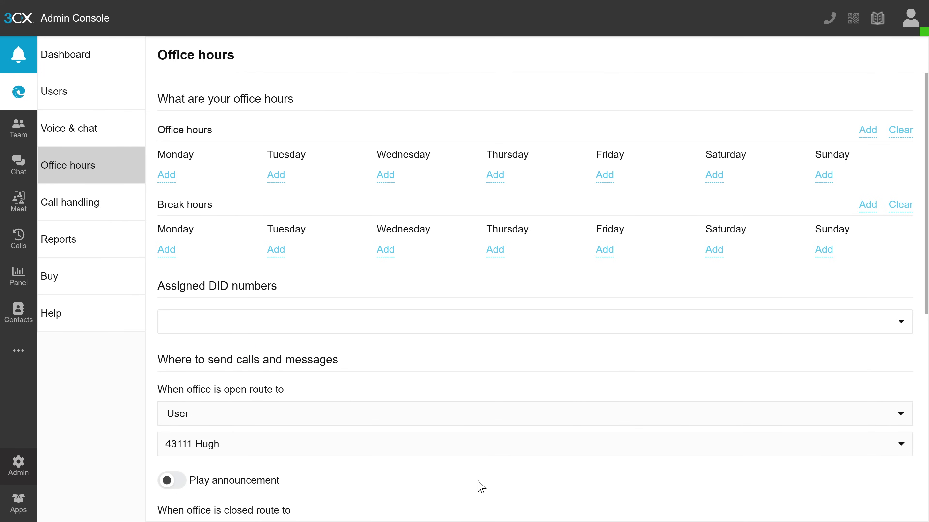
# Assign the new trunk's DID number to the office hours rule
pyautogui.scroll(-5, 480, 486)
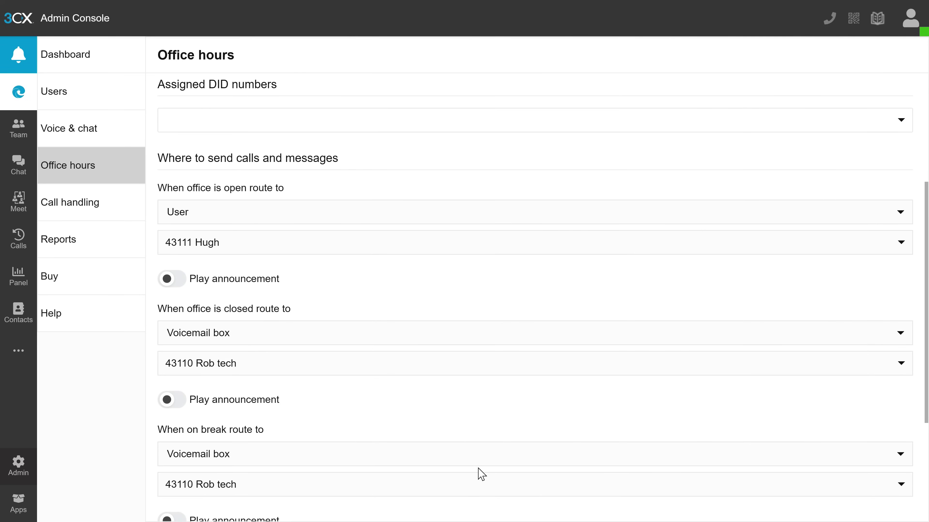
pyautogui.scroll(-5, 481, 474)
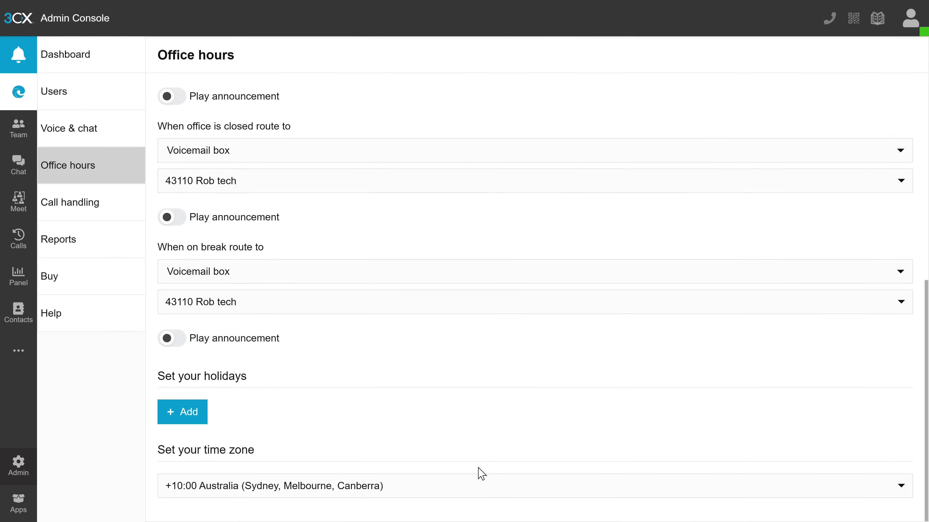
pyautogui.scroll(10, 482, 473)
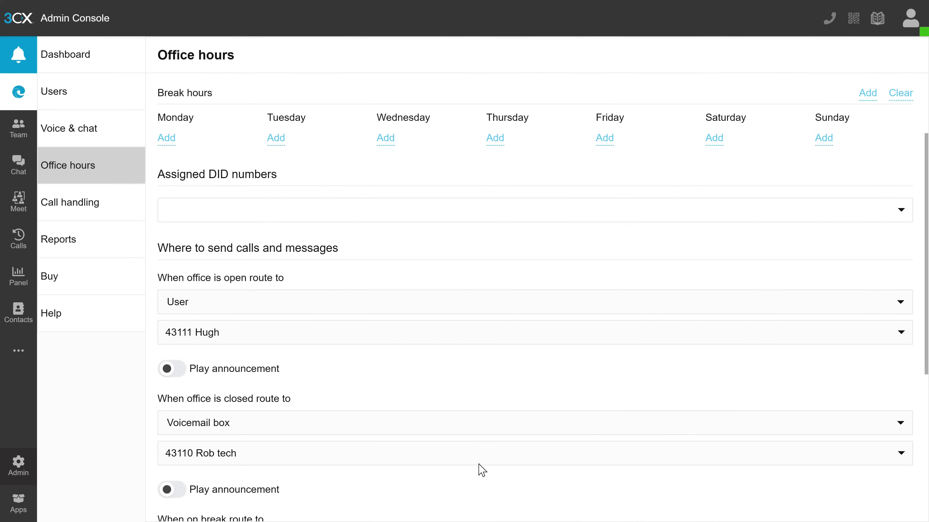
pyautogui.click(492, 326)
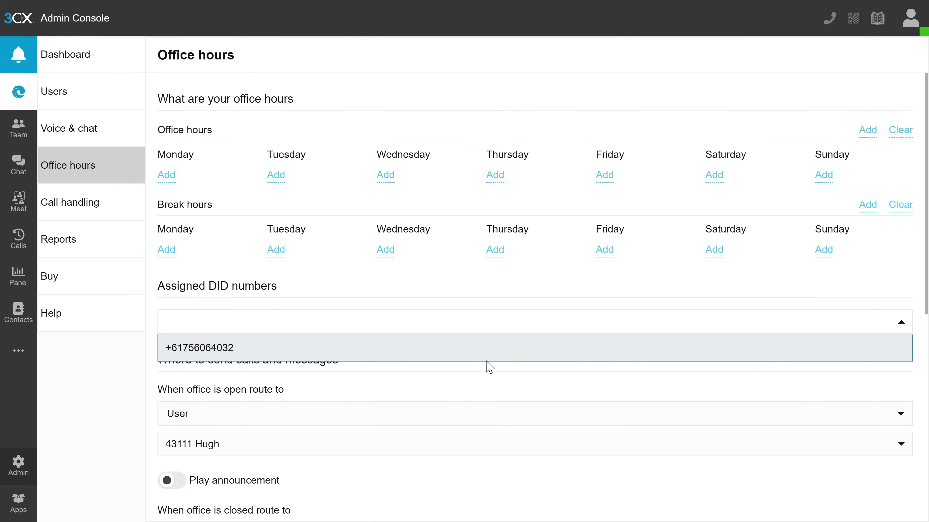
pyautogui.click(493, 357)
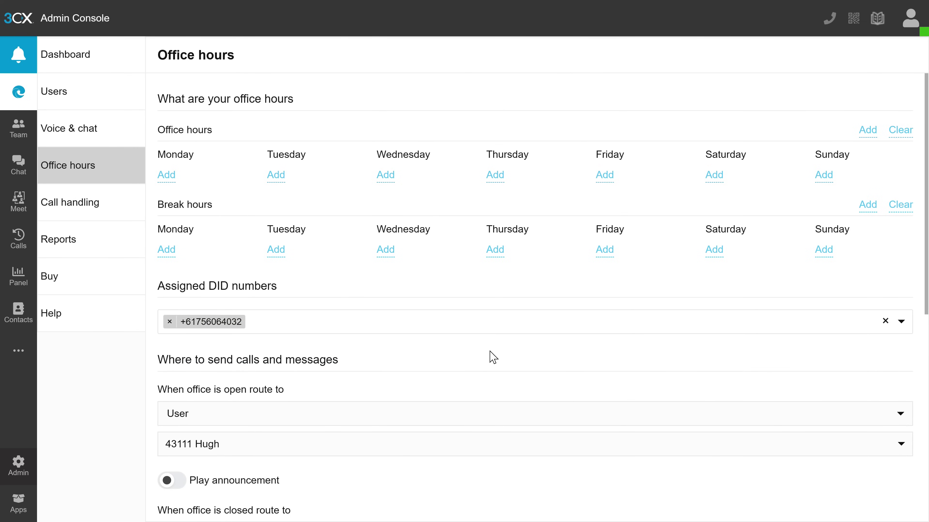
pyautogui.scroll(-10, 493, 357)
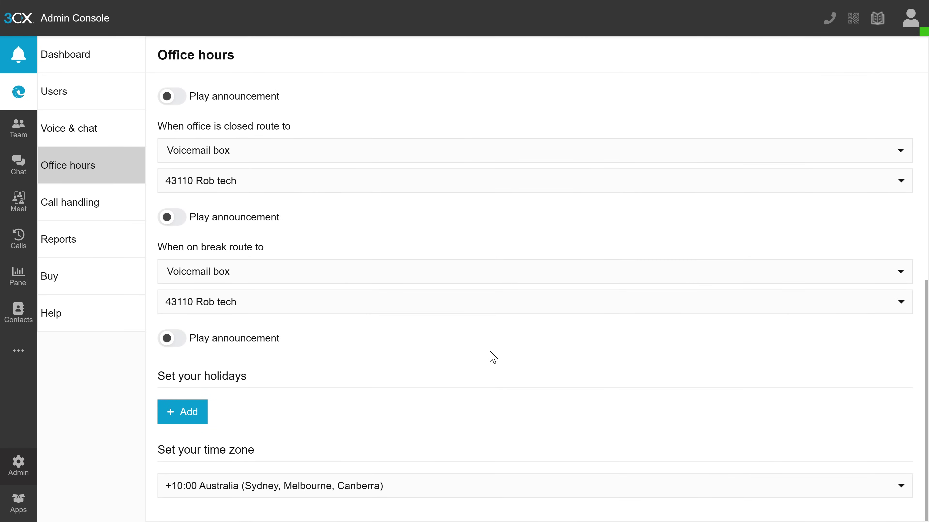
pyautogui.scroll(10, 493, 357)
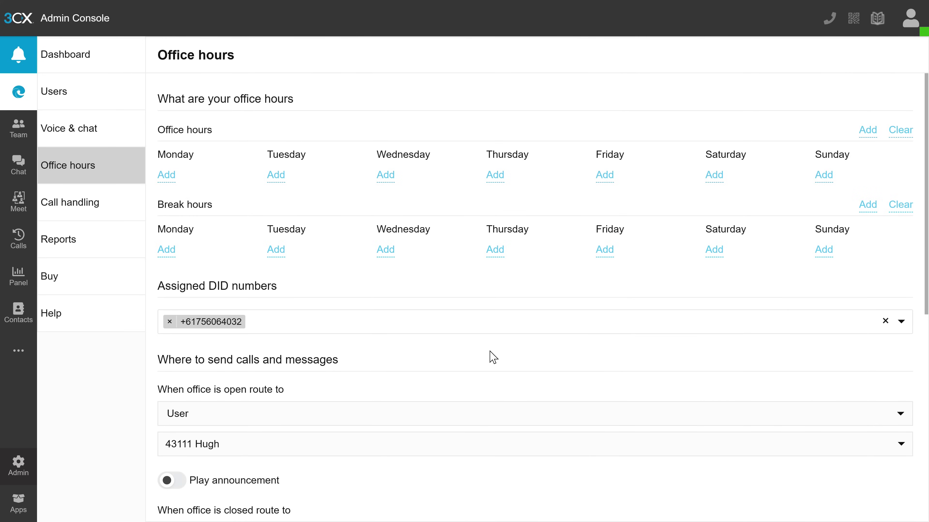
# Add a Monday time range from 9:00 AM to 10:00 PM
pyautogui.click(172, 178)
pyautogui.doubleClick(503, 105)
pyautogui.write('10')
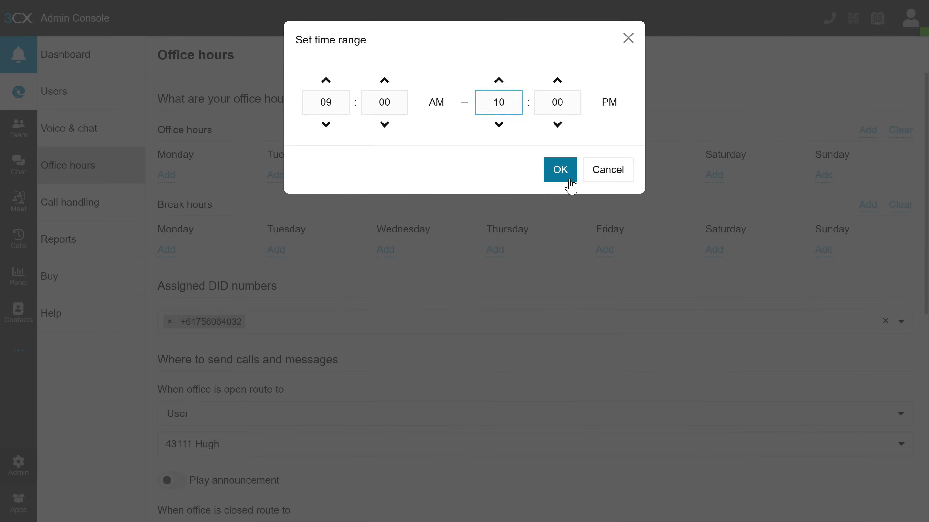
pyautogui.click(571, 187)
# Add a second time range with its end hour set to 10
pyautogui.click(607, 272)
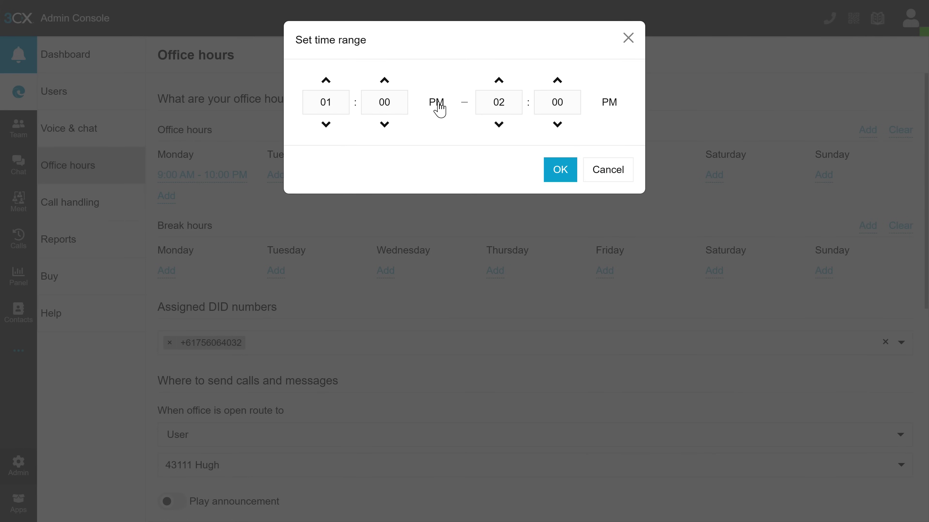
pyautogui.doubleClick(513, 103)
pyautogui.write('10')
pyautogui.click(561, 178)
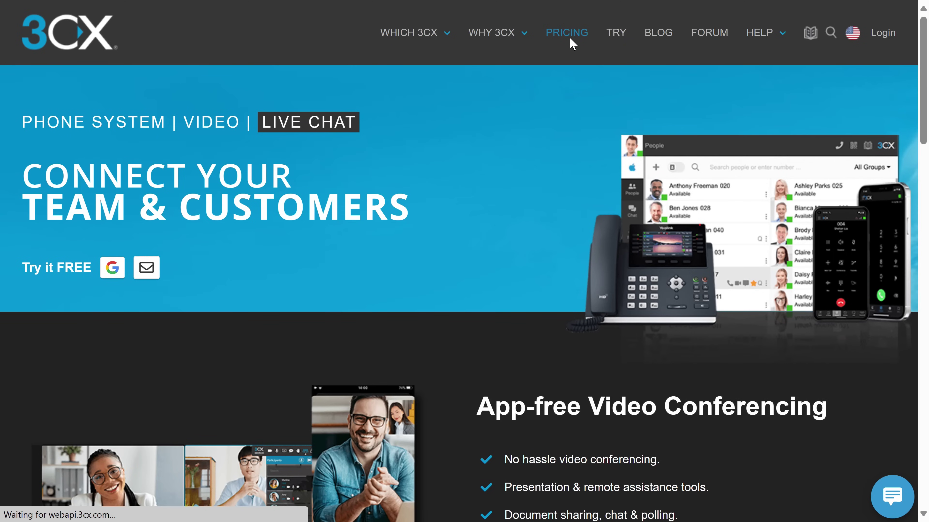
# View the 3CX Plans and Pricing page, then browse down to the CRM and helpdesk integrations
pyautogui.click(569, 37)
pyautogui.scroll(-10, 551, 94)
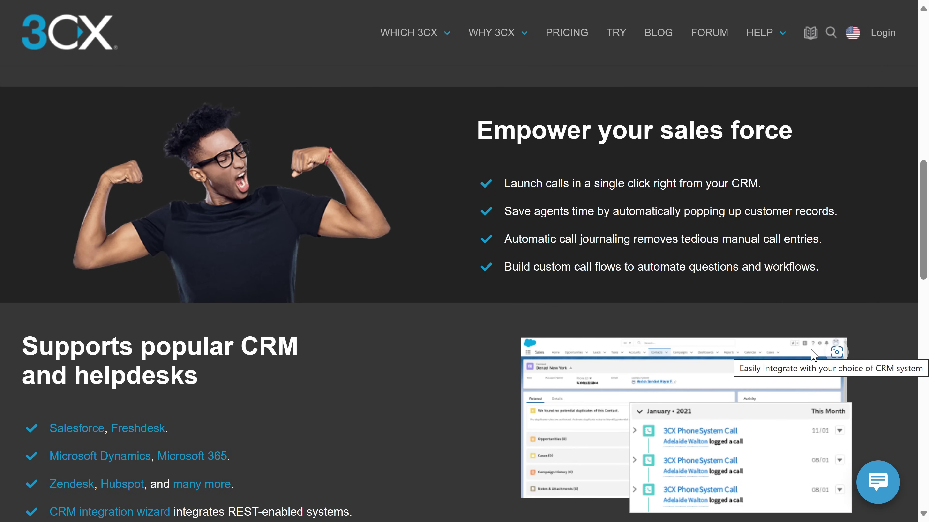
pyautogui.scroll(-4, 812, 354)
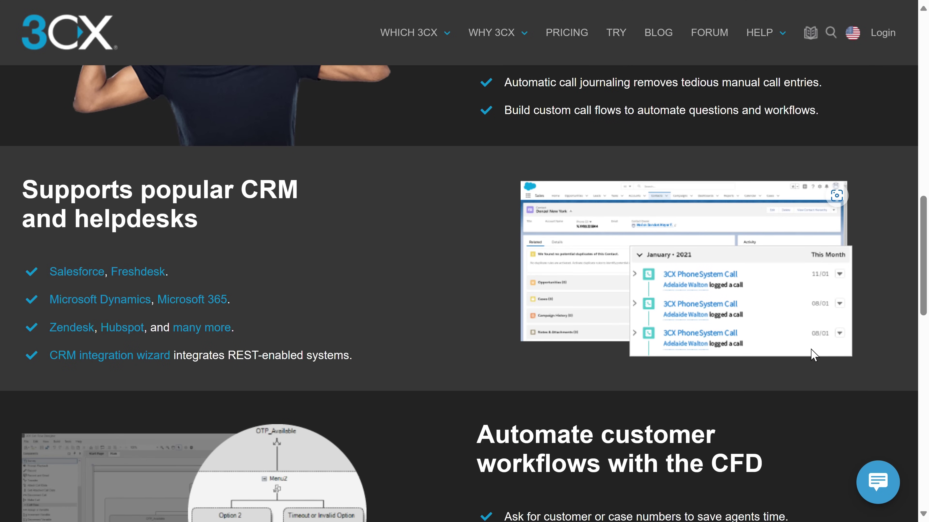